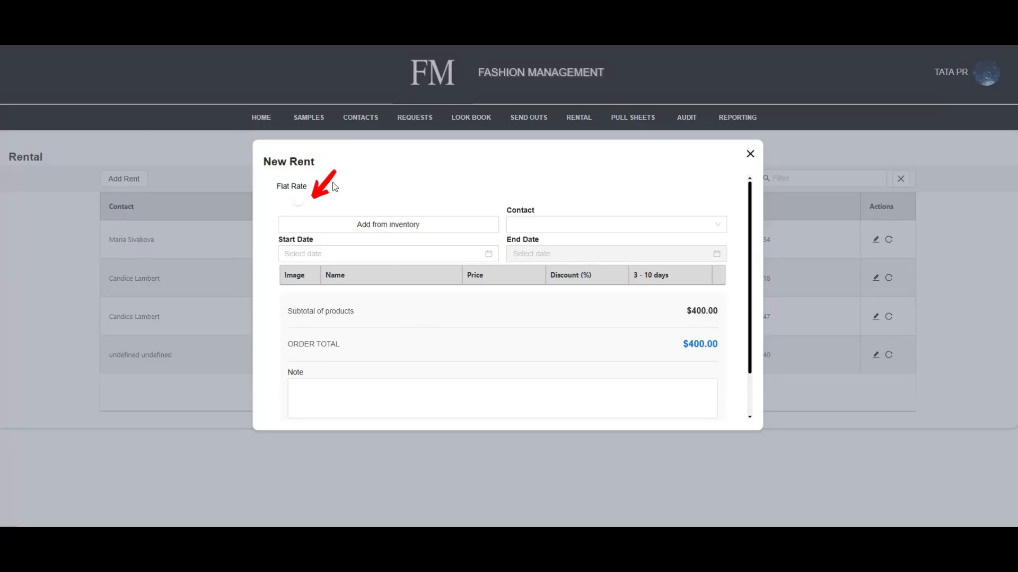
Turn off the flat rate and add the dark green trench coat and the green off-shoulder jumpsuit from the inventory
click(299, 204)
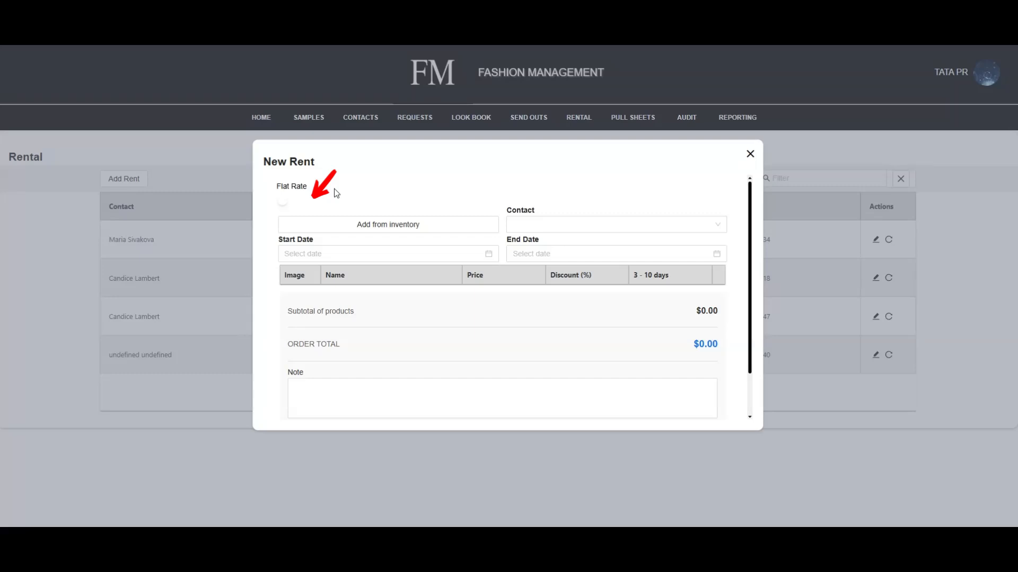
click(362, 227)
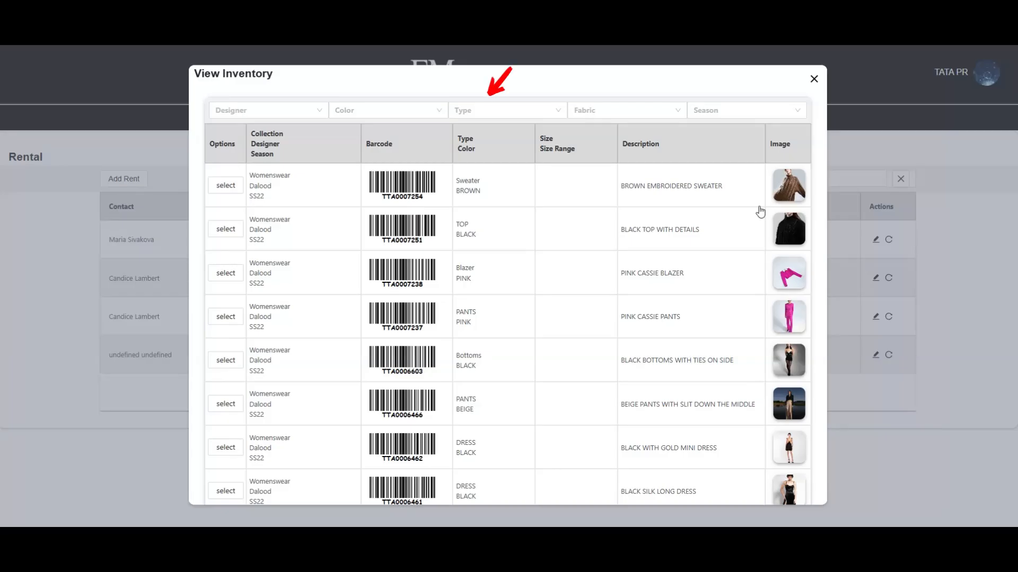
scroll(760, 212, down, 3)
scroll(760, 212, down, 15)
scroll(752, 228, down, 12)
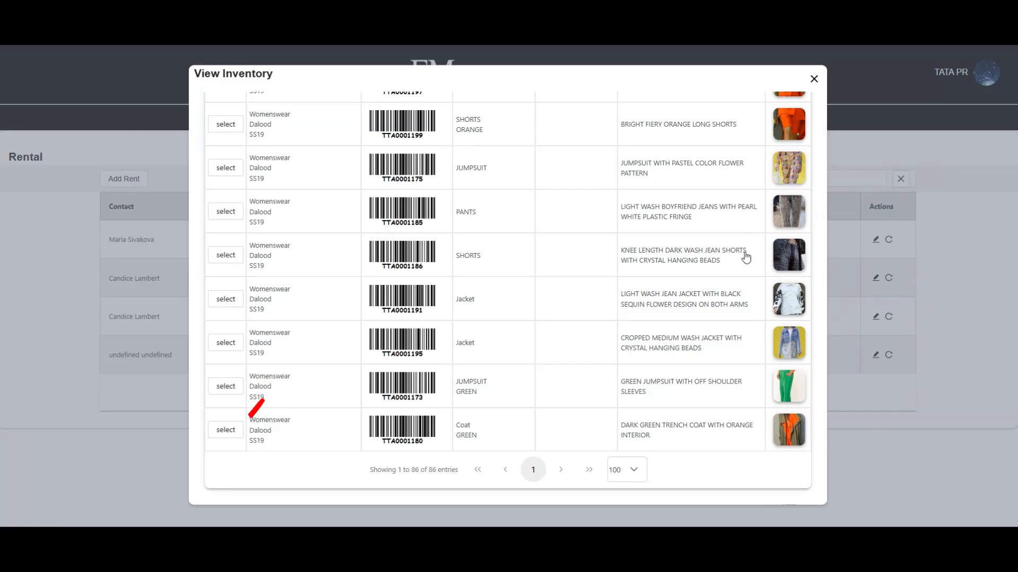
click(228, 435)
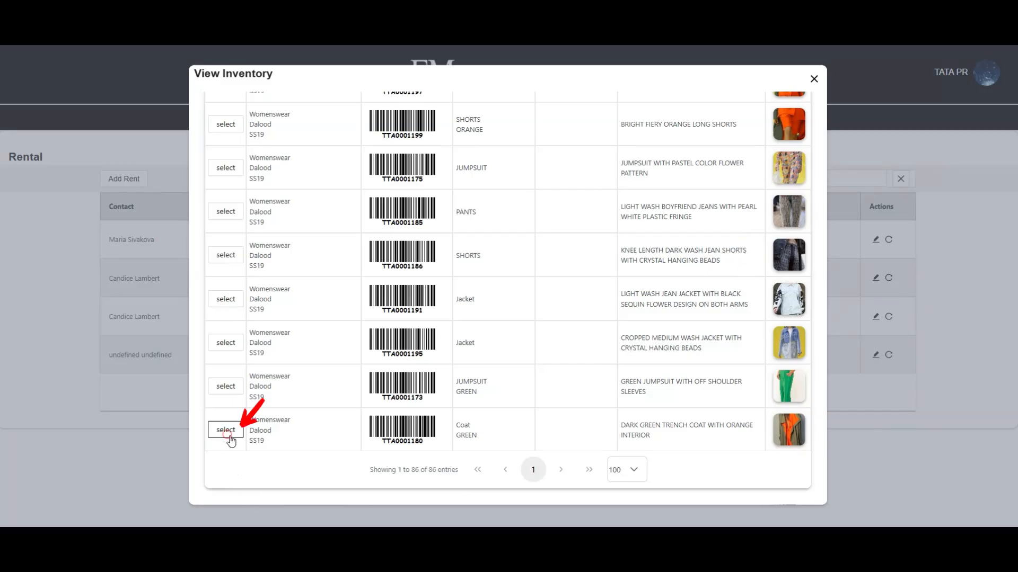
click(238, 391)
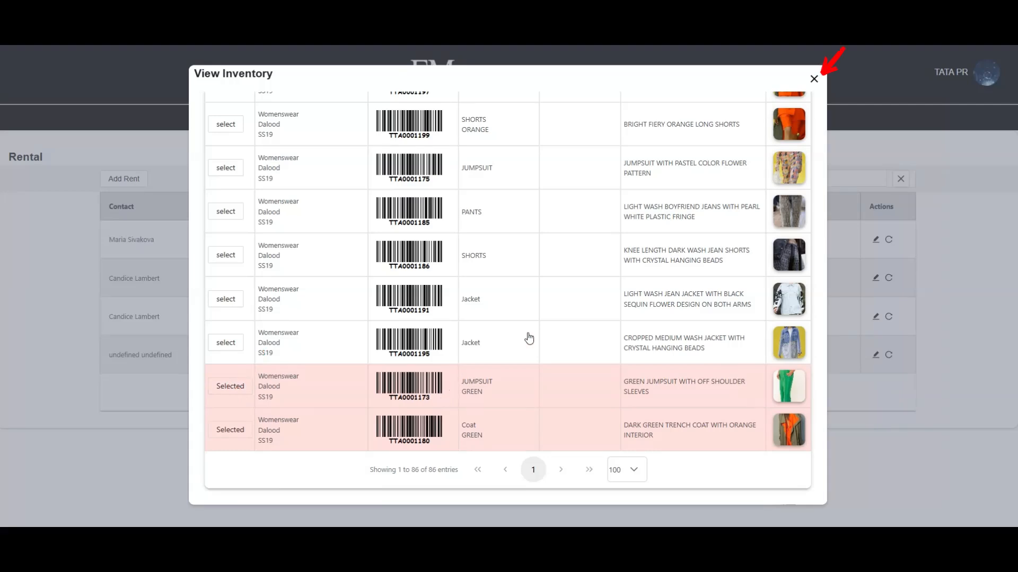
click(814, 79)
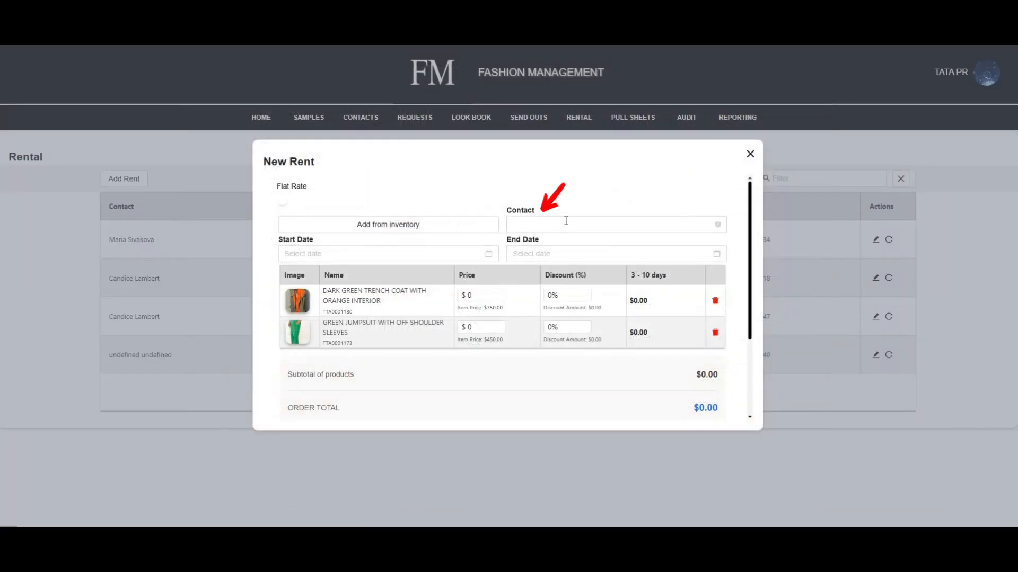
Search the contacts for "tata" and set TATA PR AGENCY as the contact of the new rent
click(566, 222)
text(ta)
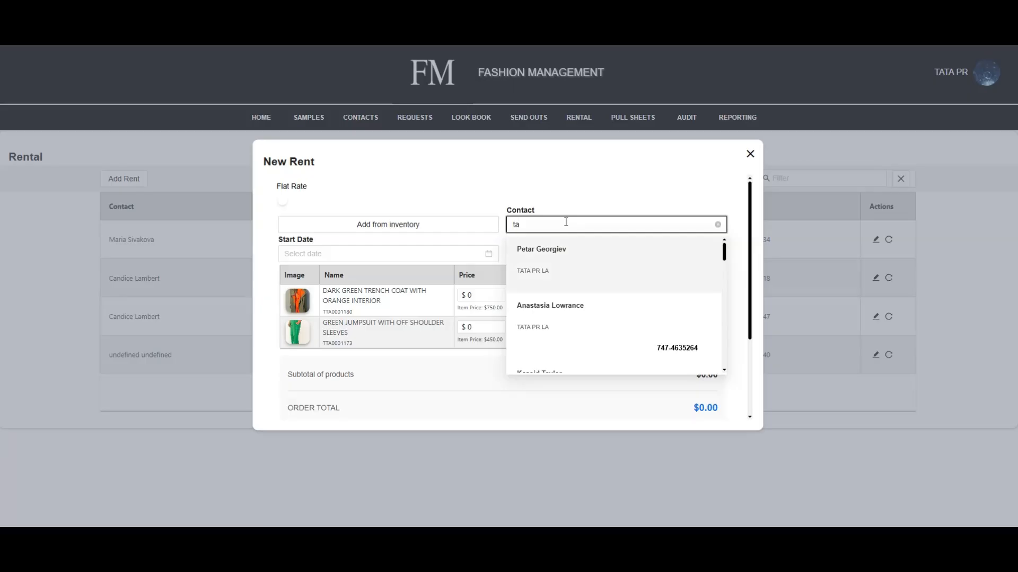
text(ta)
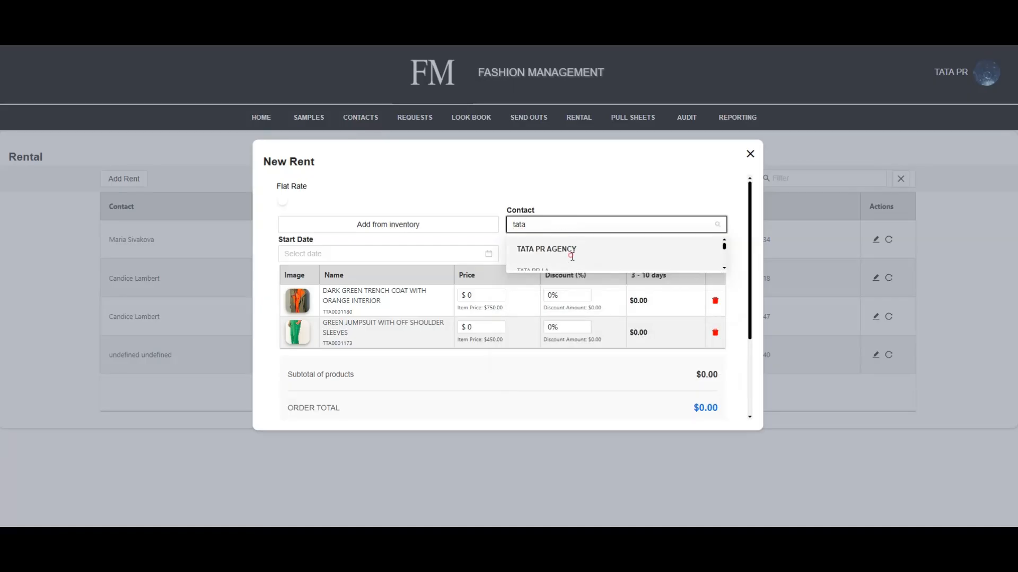
click(572, 256)
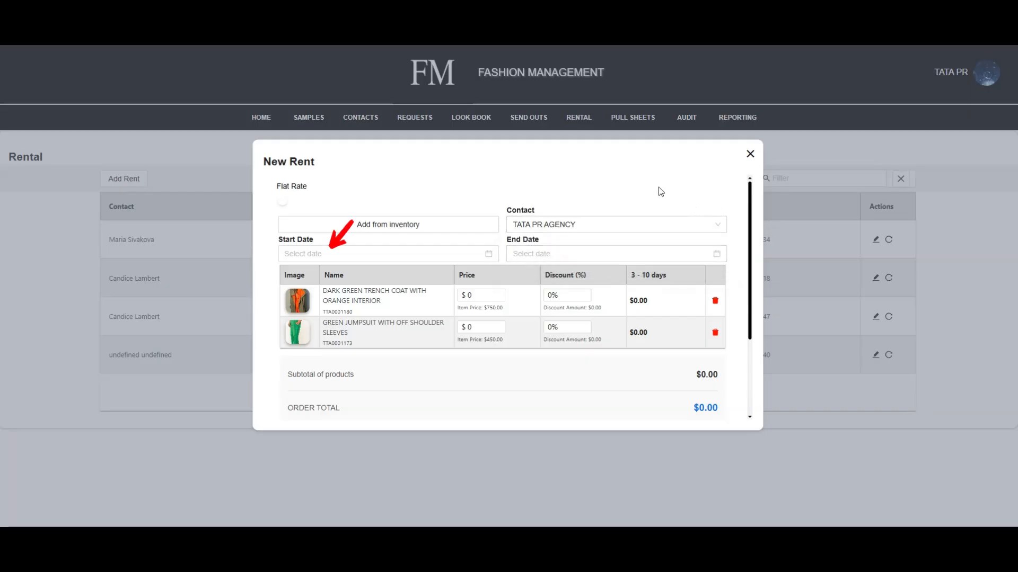
Set the rental period to start on 08.06.2025 and end on 08.09.2025
click(413, 256)
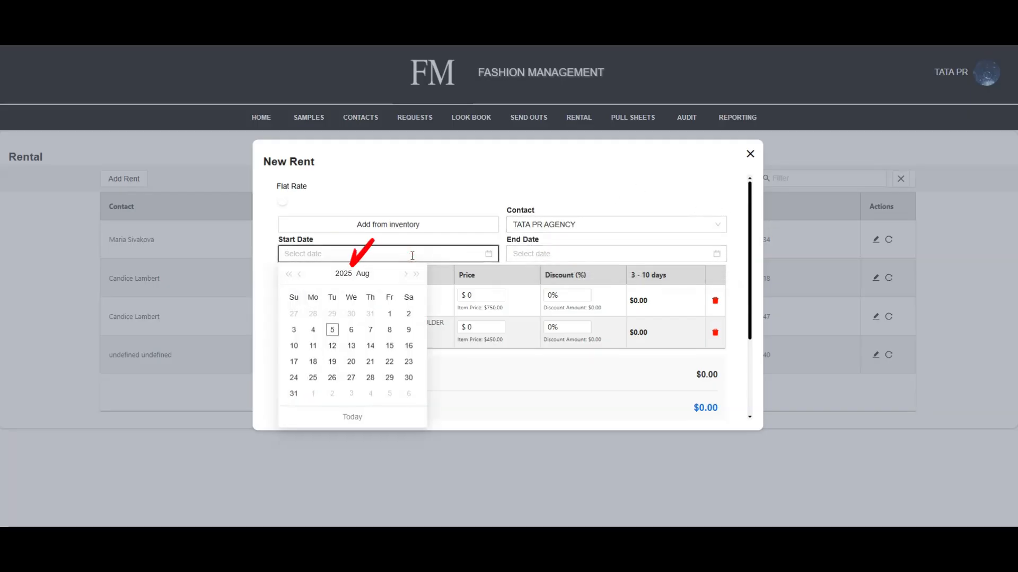
click(351, 330)
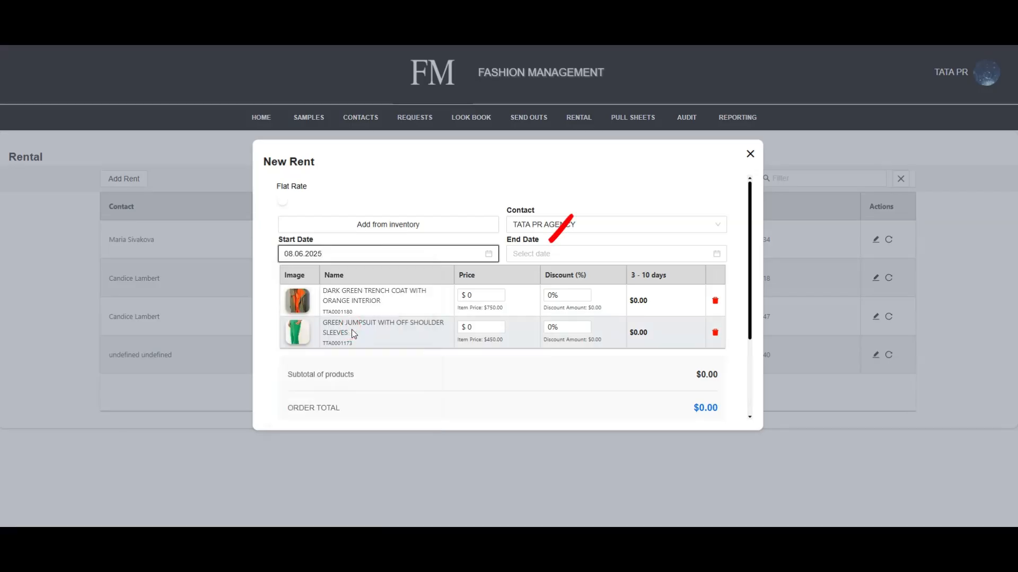
click(579, 253)
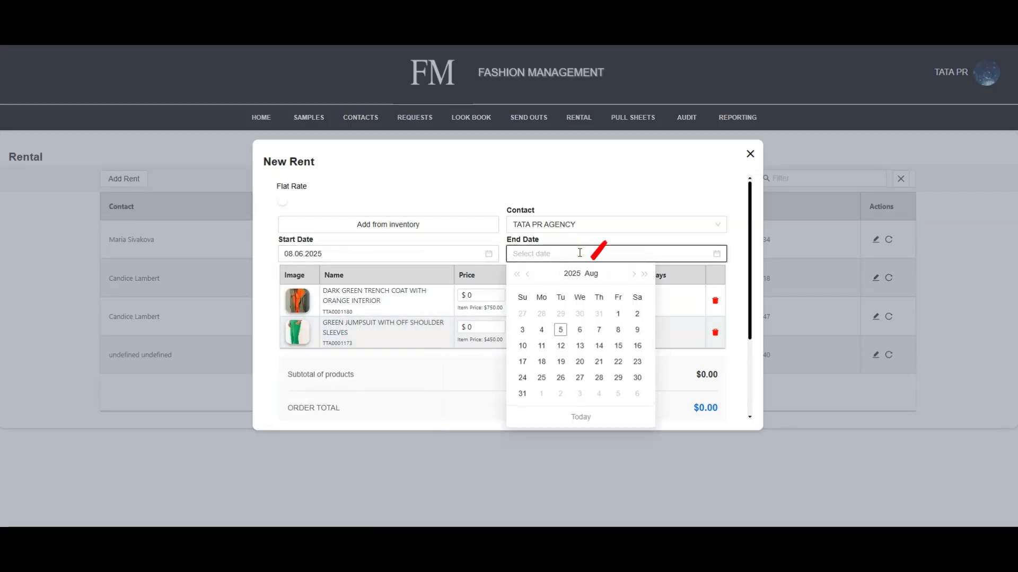
click(635, 330)
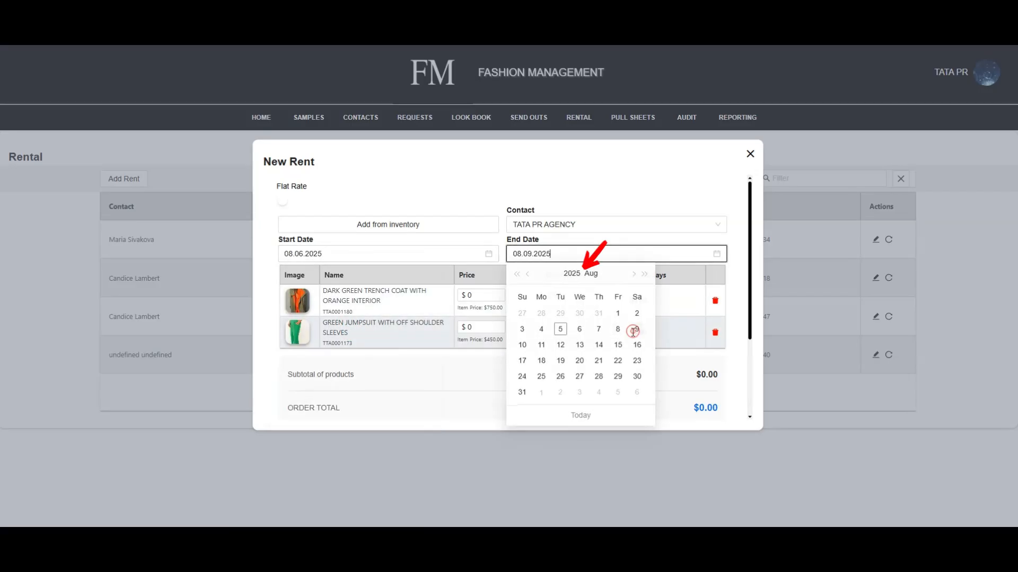
Set the rental price to $50 for the dark green trench coat and $100 for the green jumpsuit
click(479, 295)
text(50)
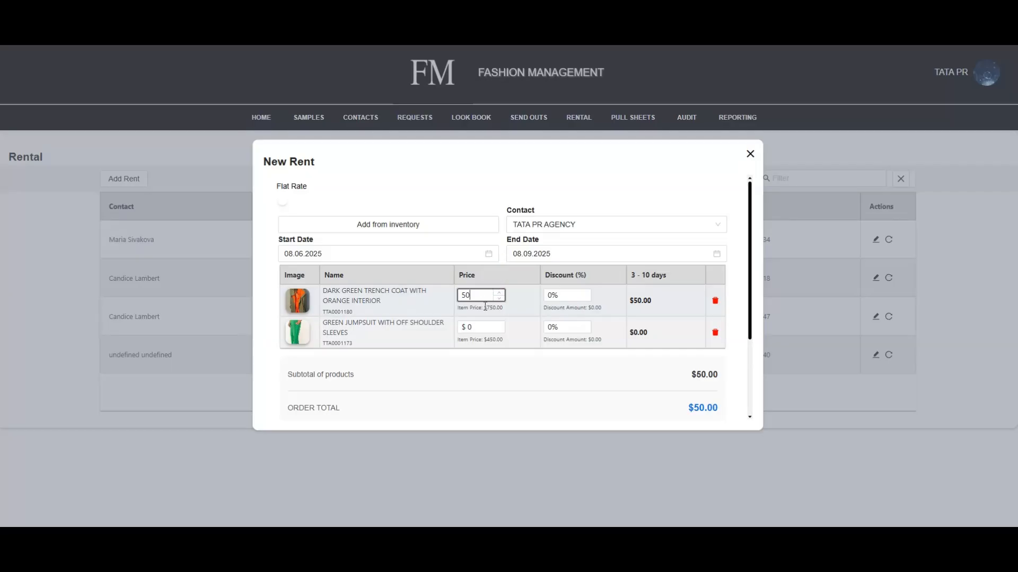
click(473, 327)
text(1)
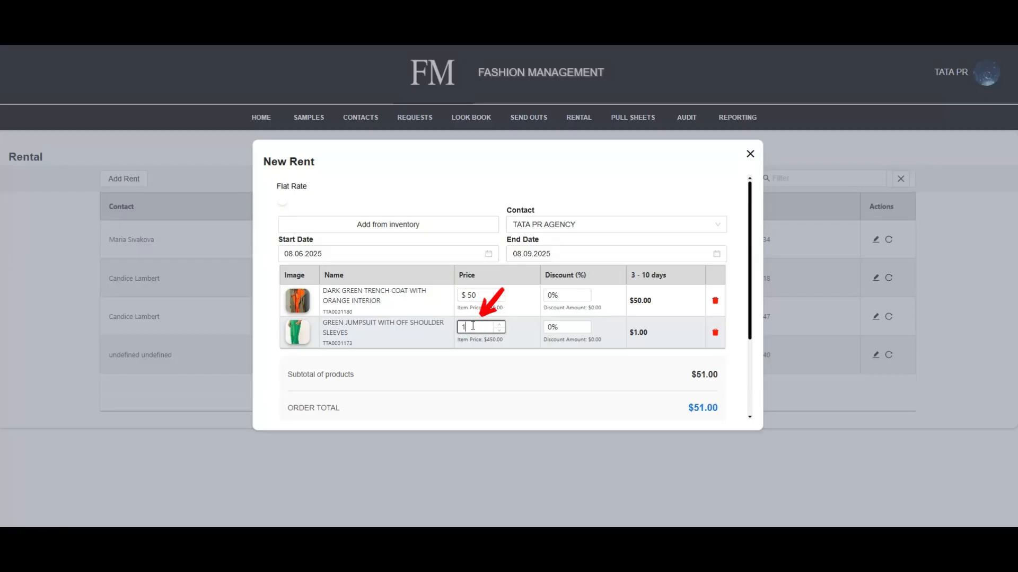
text(00)
click(530, 375)
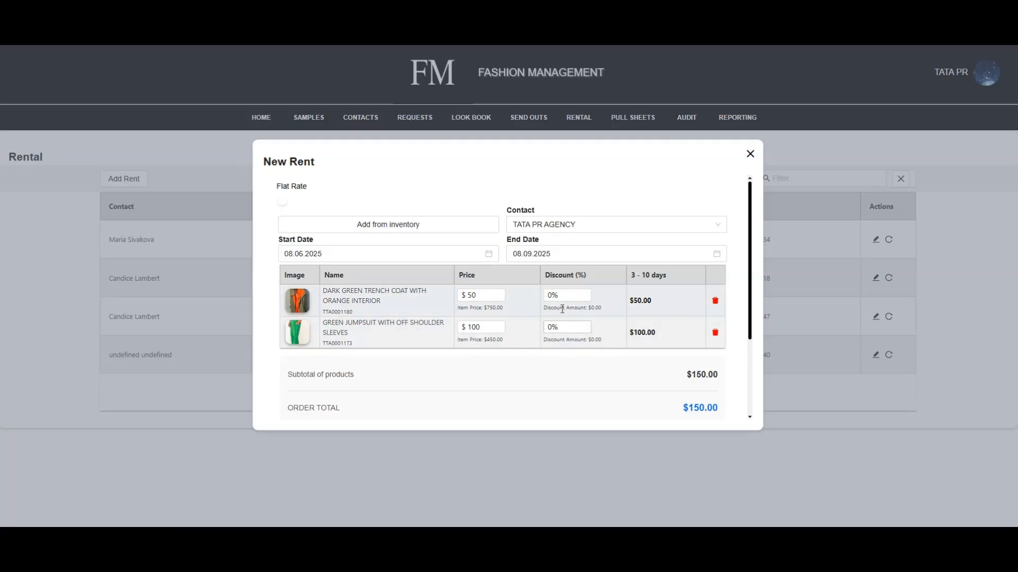
Give the dark green trench coat a 10% discount and remove the green jumpsuit from the rent
click(549, 295)
text(10)
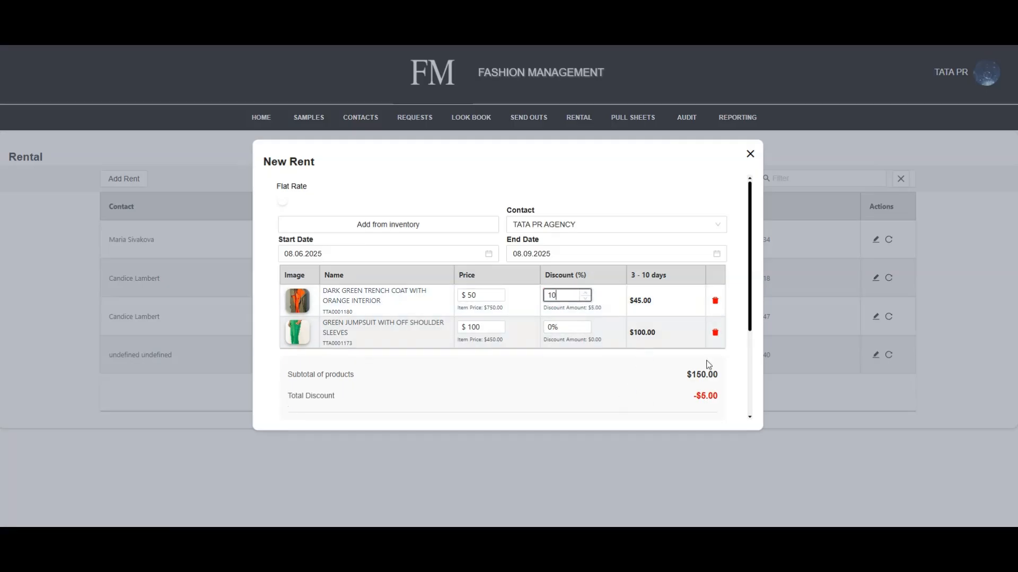
click(628, 193)
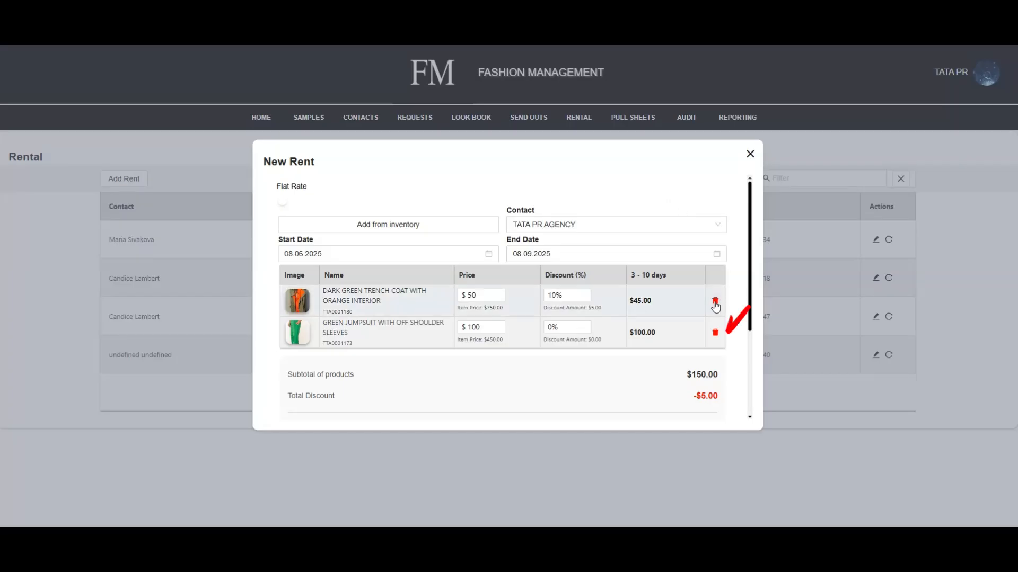
click(715, 333)
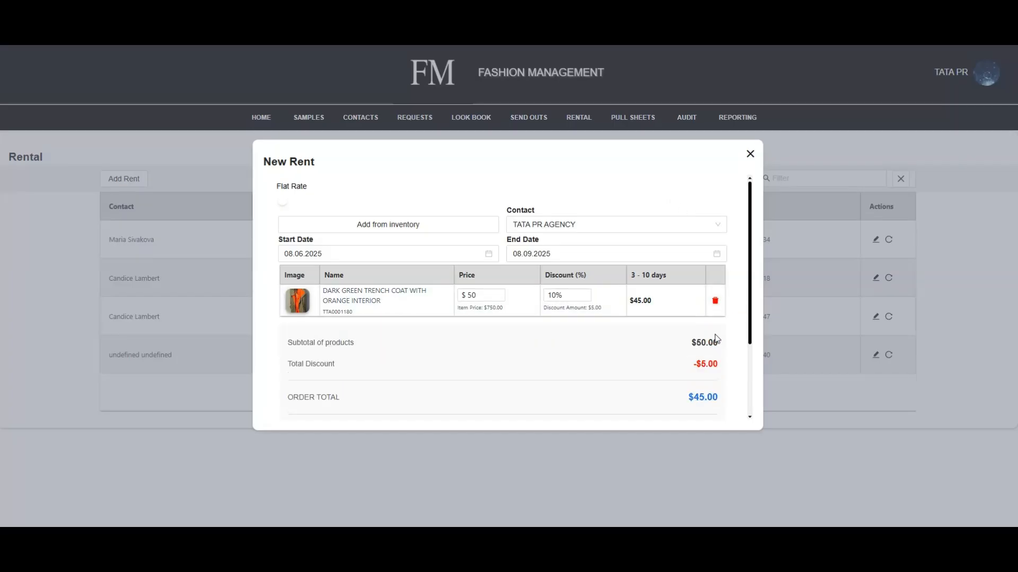
Enter "NOte text" as the note of the rent and close the new rent form
drag(749, 296, 756, 378)
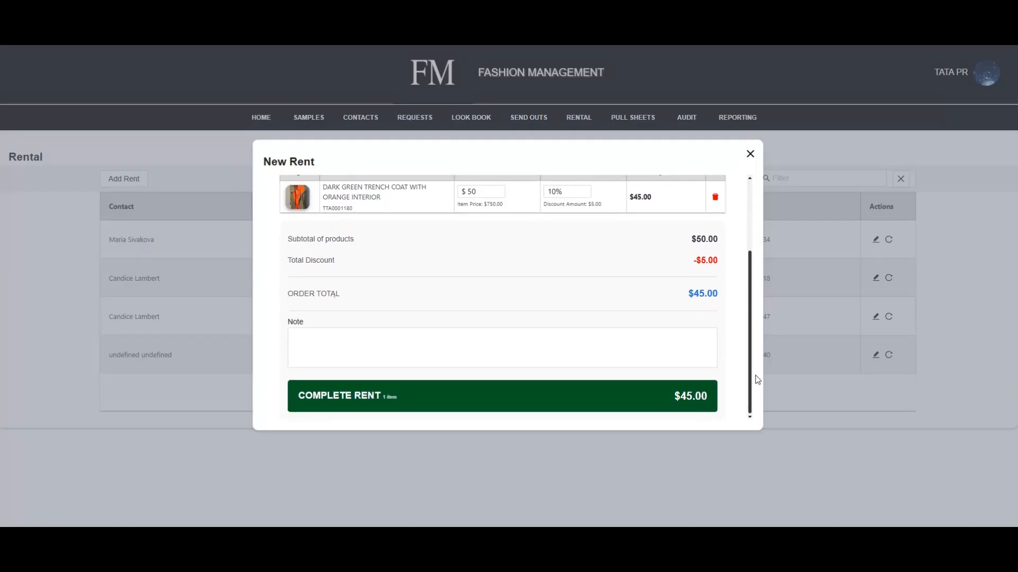
click(680, 343)
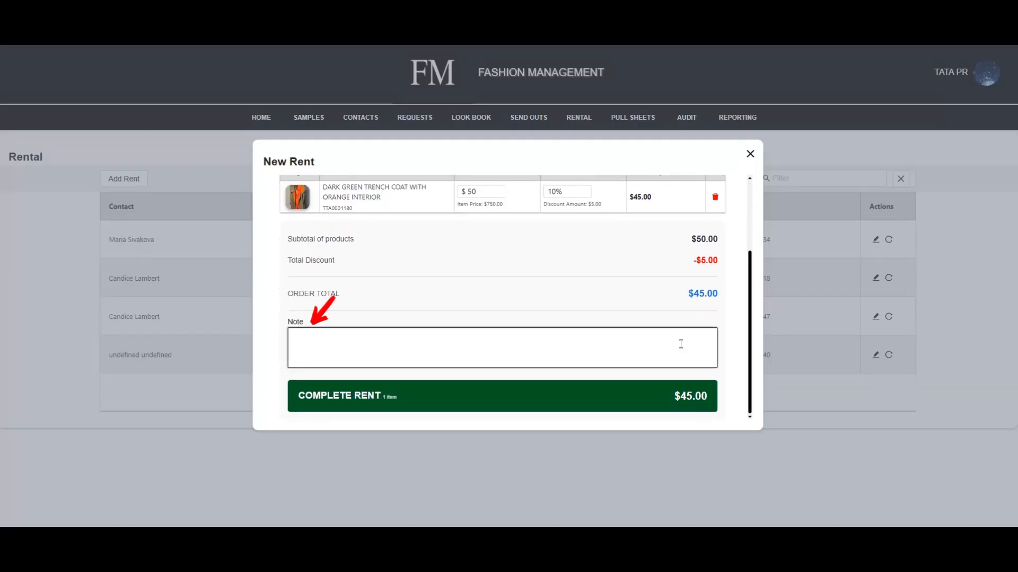
text(NOte text)
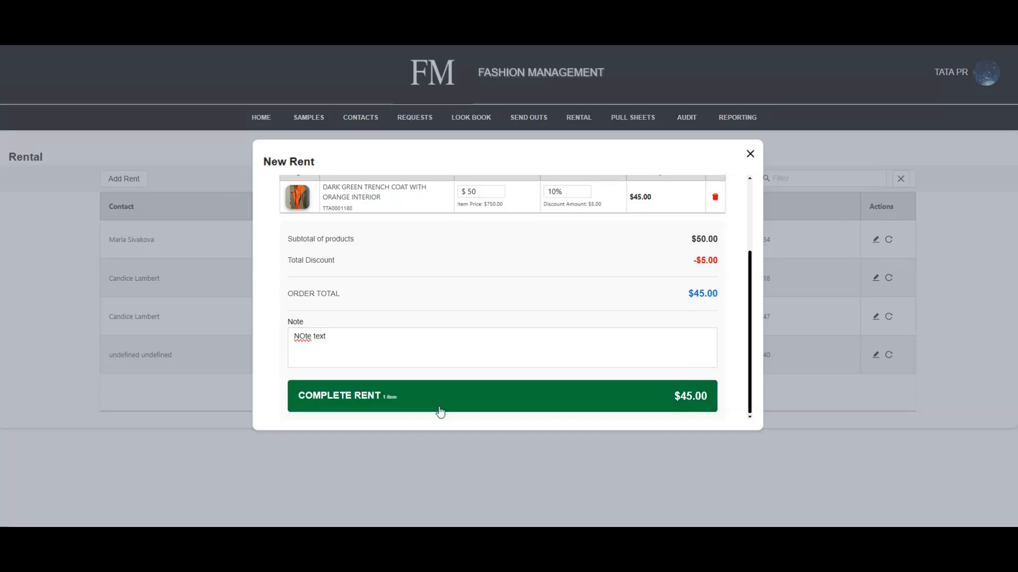
click(676, 437)
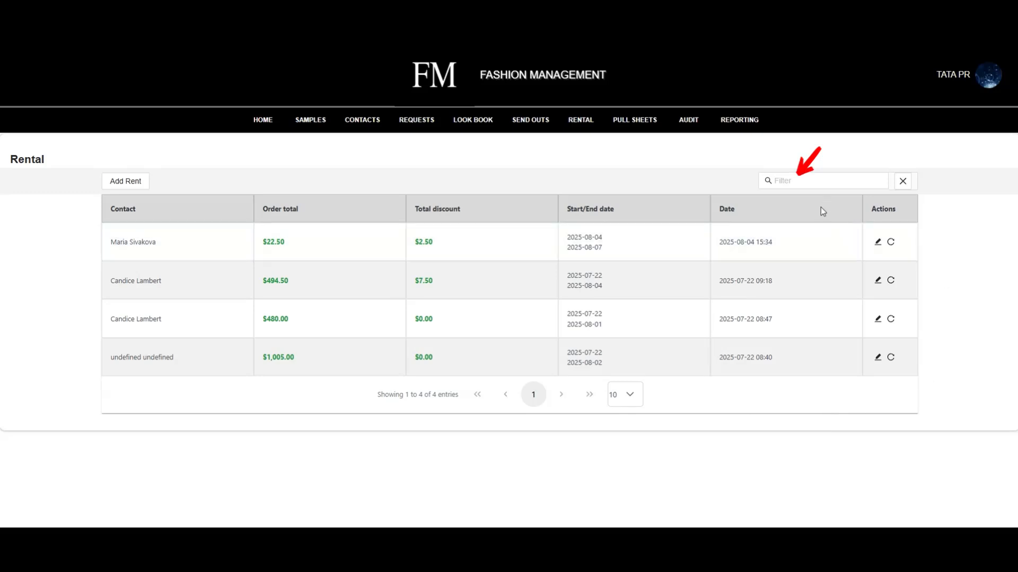
Filter the rental list by 494 and clear the filter again
click(792, 181)
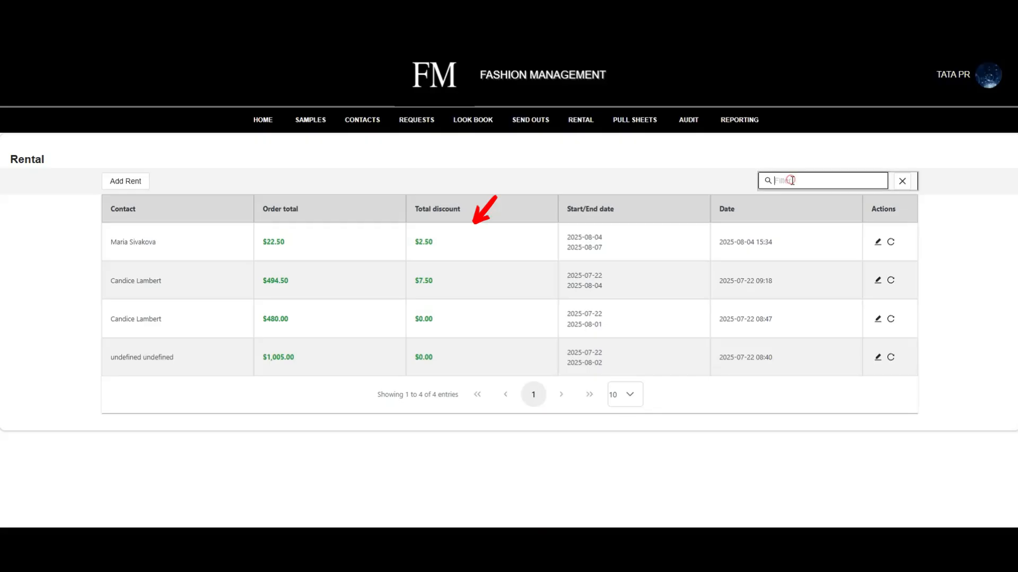
text(494)
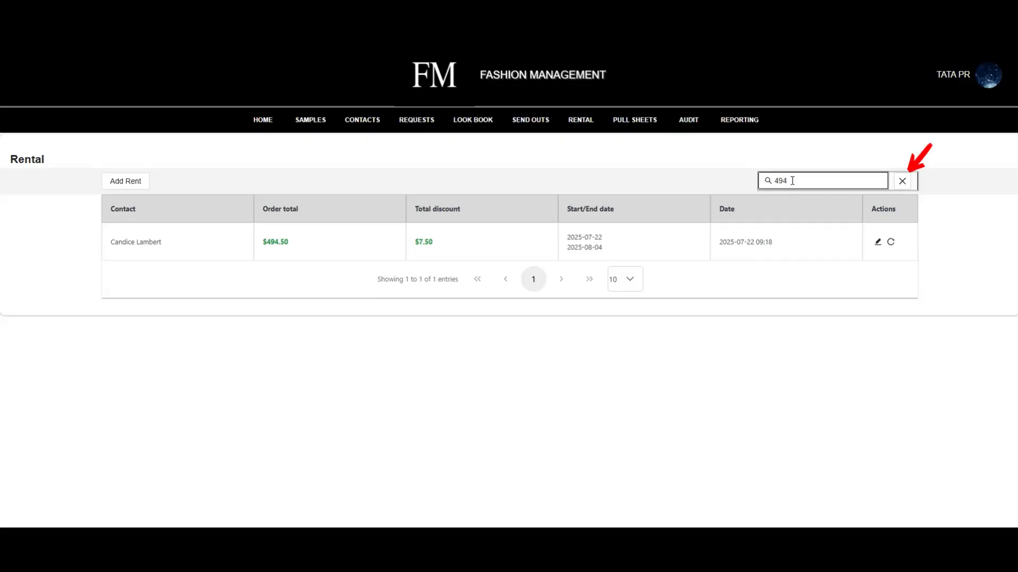
click(902, 182)
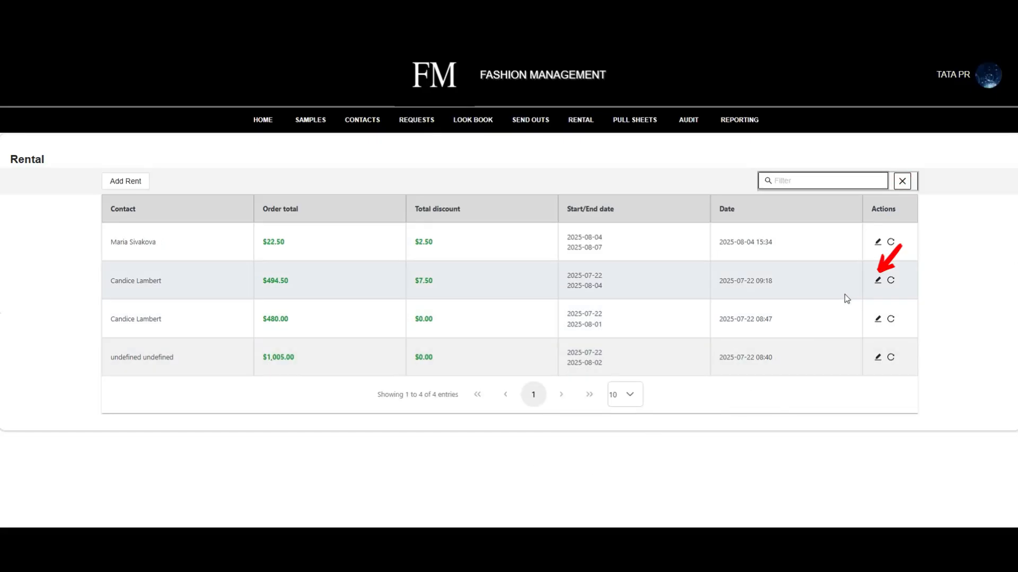
Edit the $494.50 rental order to add the red ruched long sleeves shirt dress from the inventory, and complete the rent
click(877, 280)
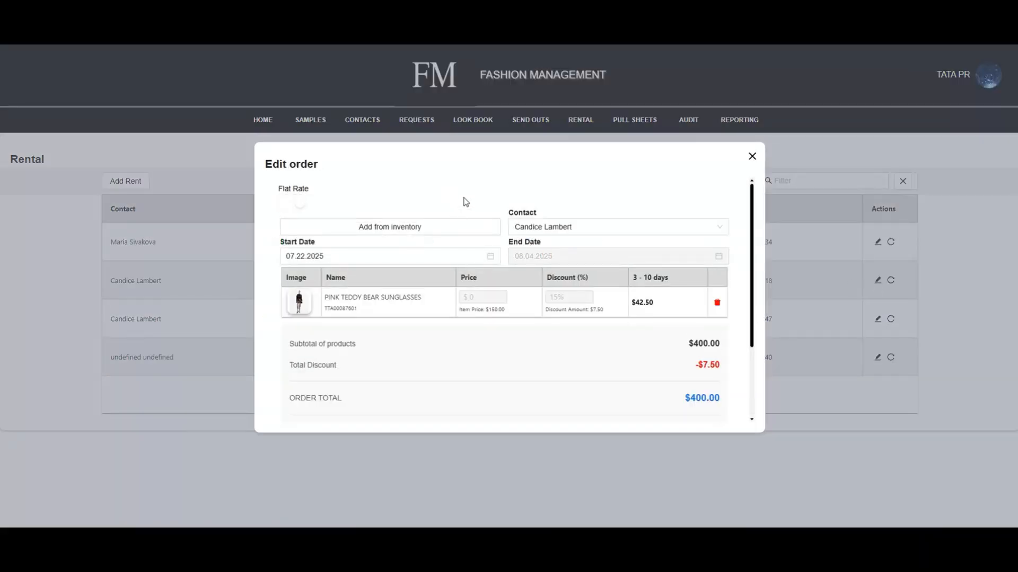
scroll(466, 202, down, 5)
scroll(469, 268, up, 5)
click(434, 229)
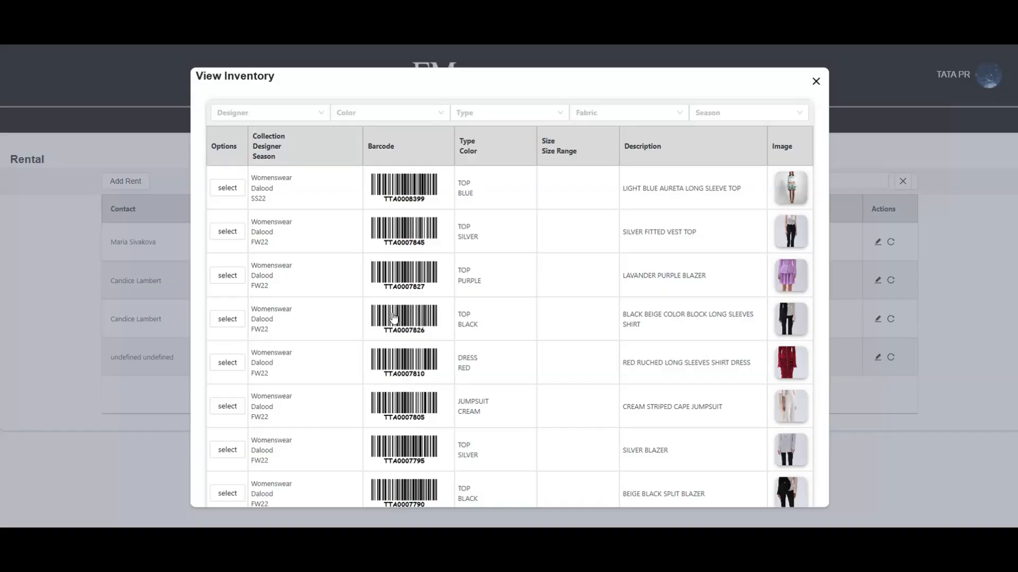
click(228, 363)
click(815, 81)
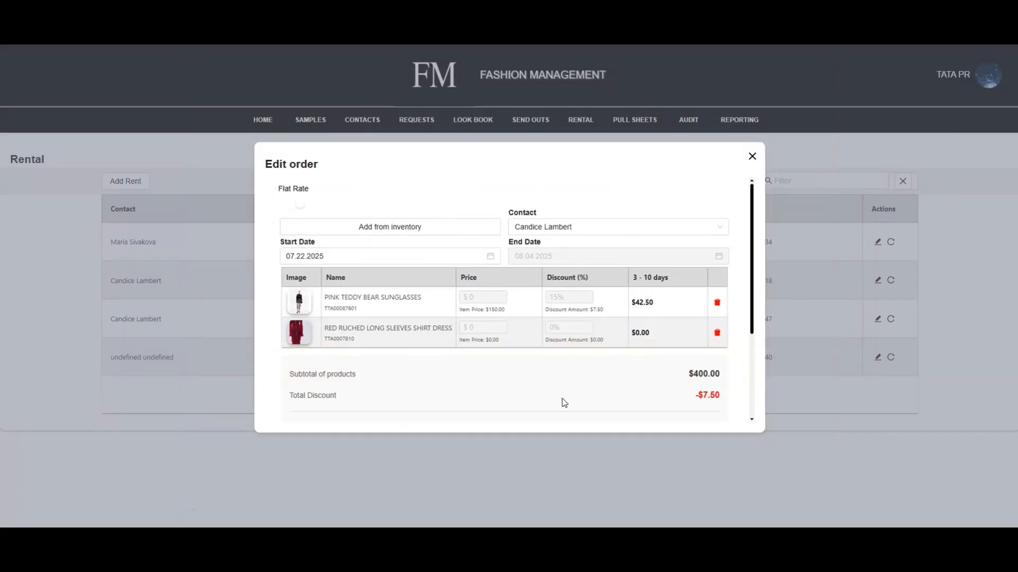
scroll(561, 403, down, 3)
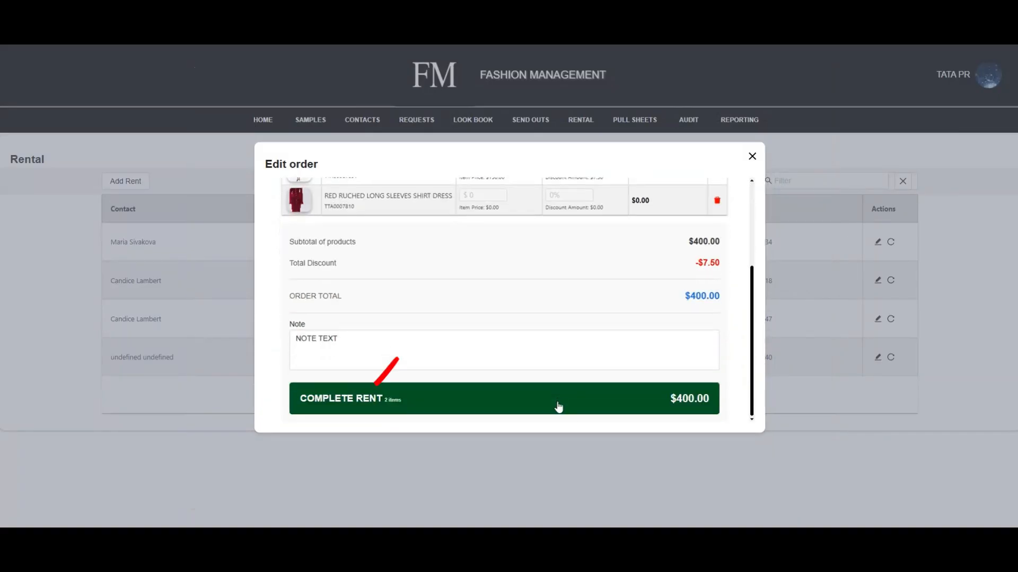
click(564, 407)
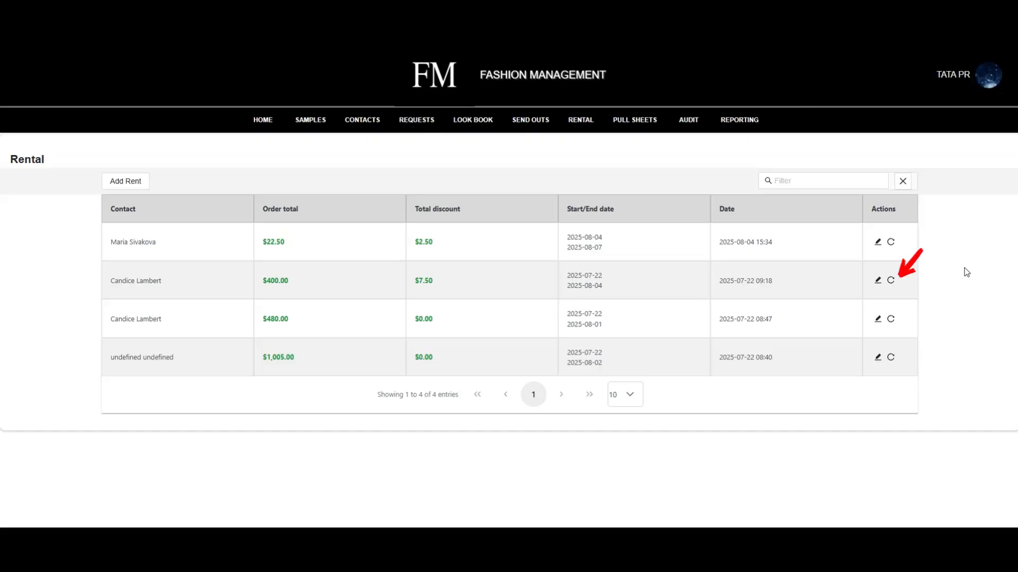
Mark both items of the $400.00 rental as returned and charge the sunglasses' $2.00 cleaning price and $3.00 lost item fee
click(891, 281)
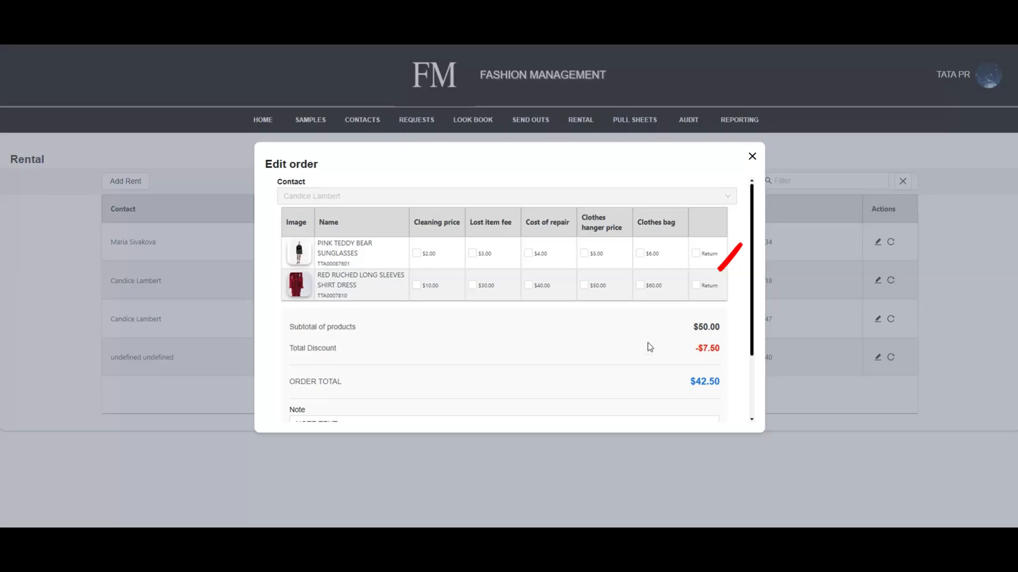
click(696, 254)
click(695, 286)
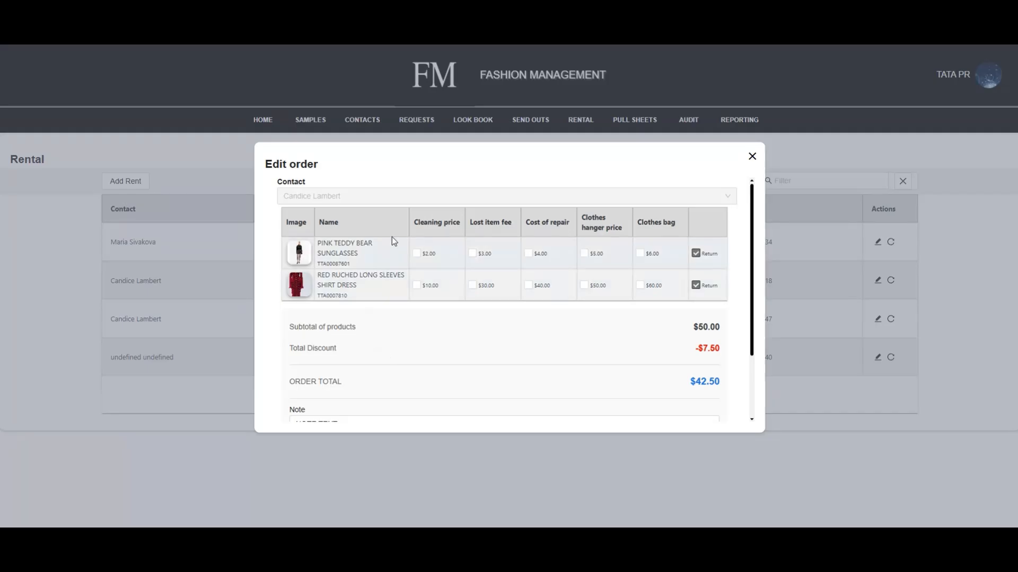
click(416, 254)
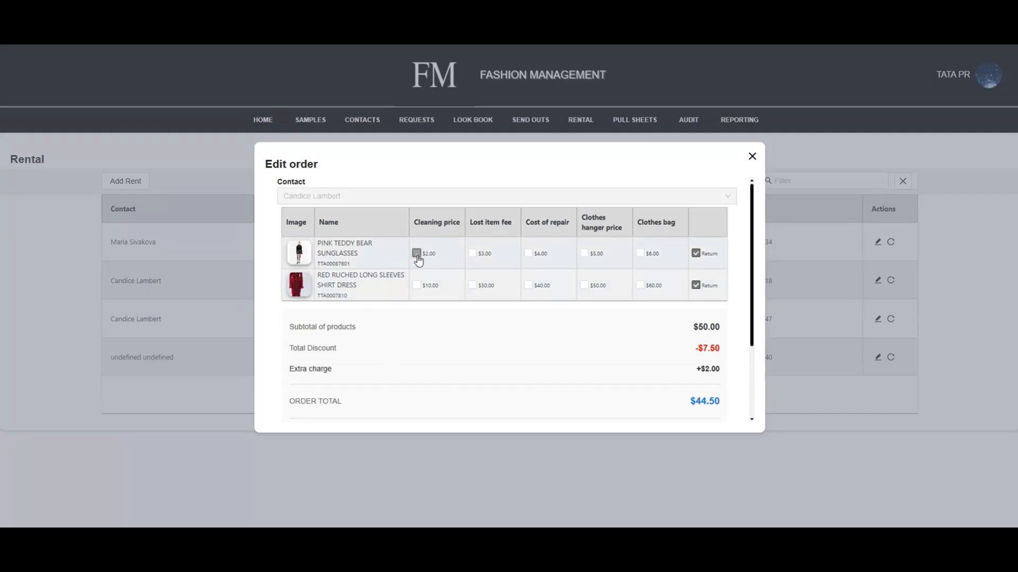
click(473, 254)
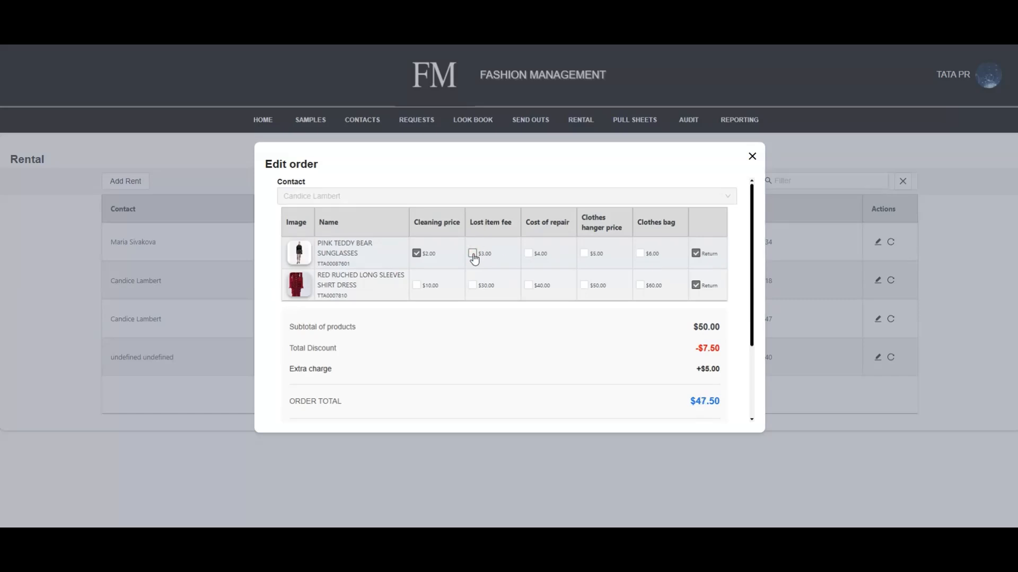
Charge the pink teddy bear sunglasses' $4.00 cost of repair, $5.00 clothes hanger price and $6.00 clothes bag
click(528, 254)
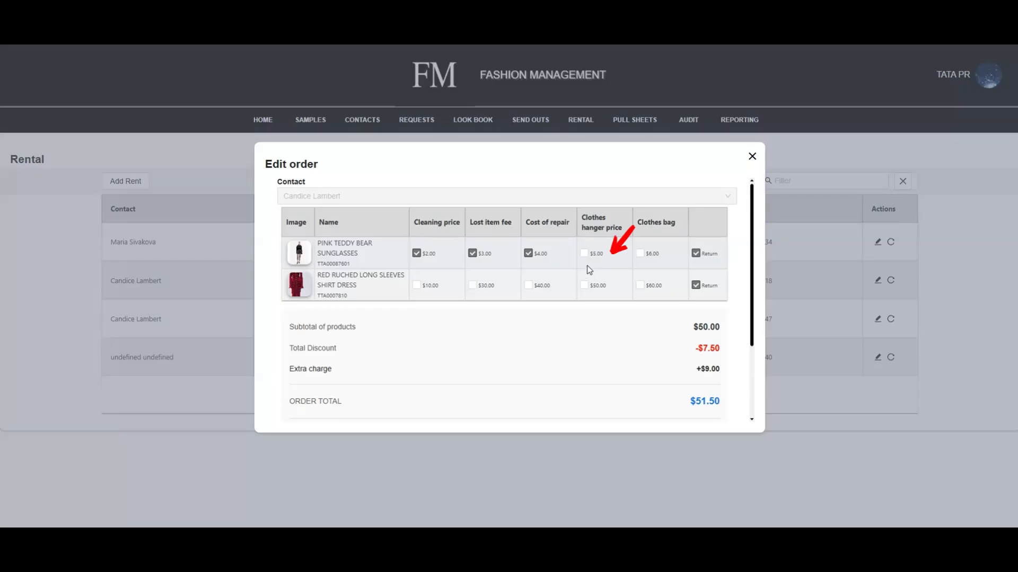
click(584, 255)
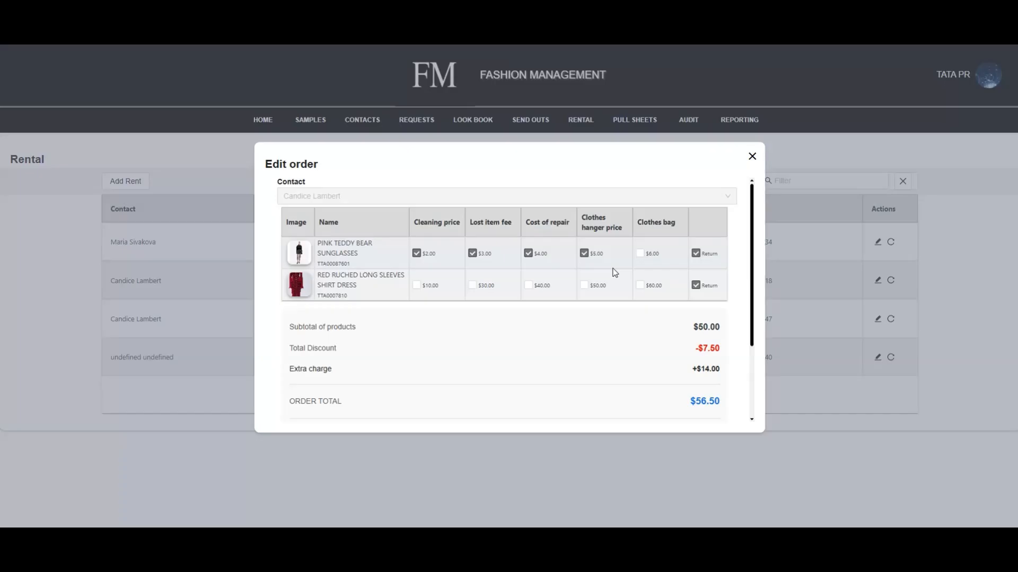
click(640, 254)
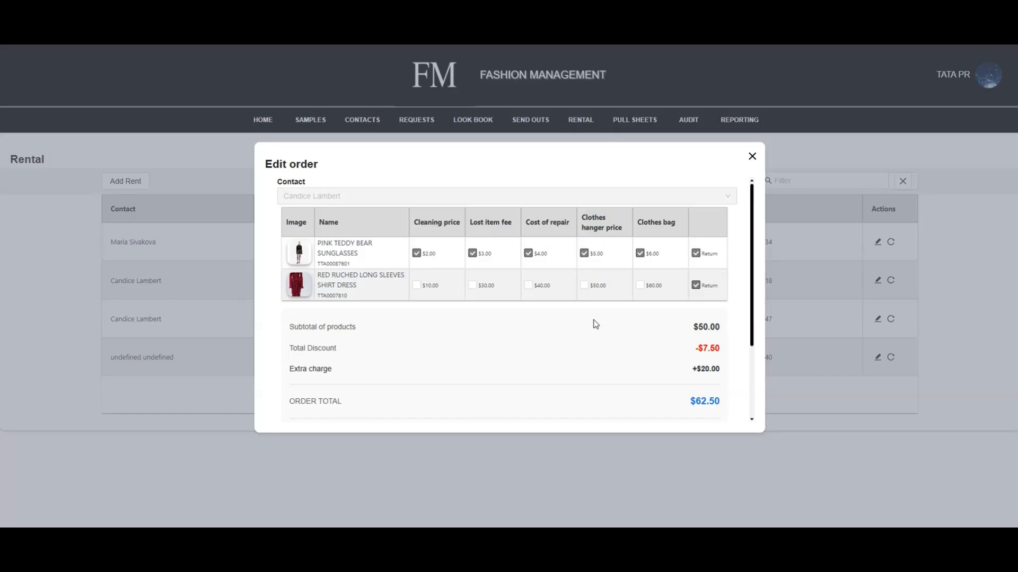
Replace the order's note with "Returned" and save the order
scroll(595, 325, down, 3)
drag(338, 339, 297, 345)
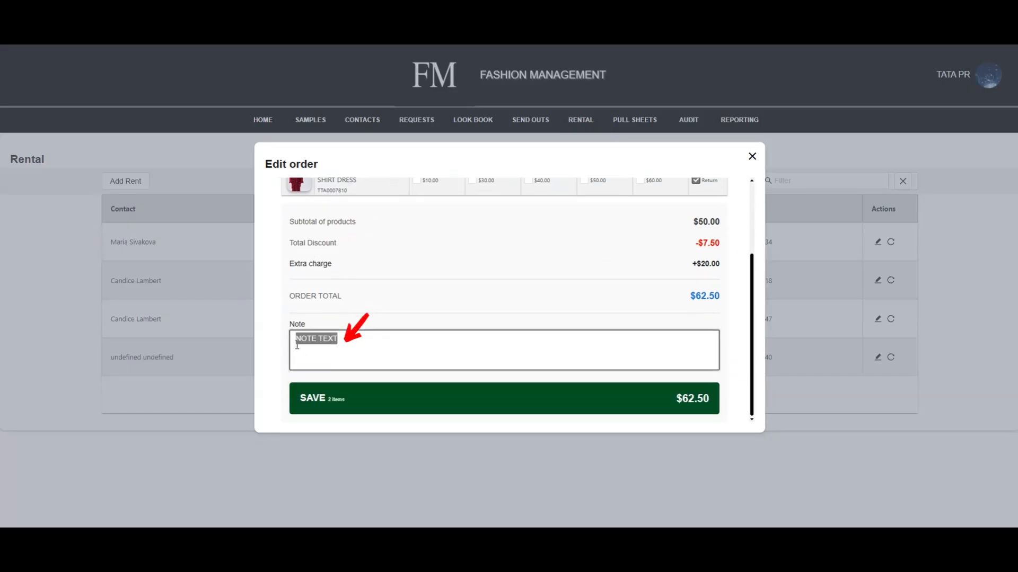
text(Returned)
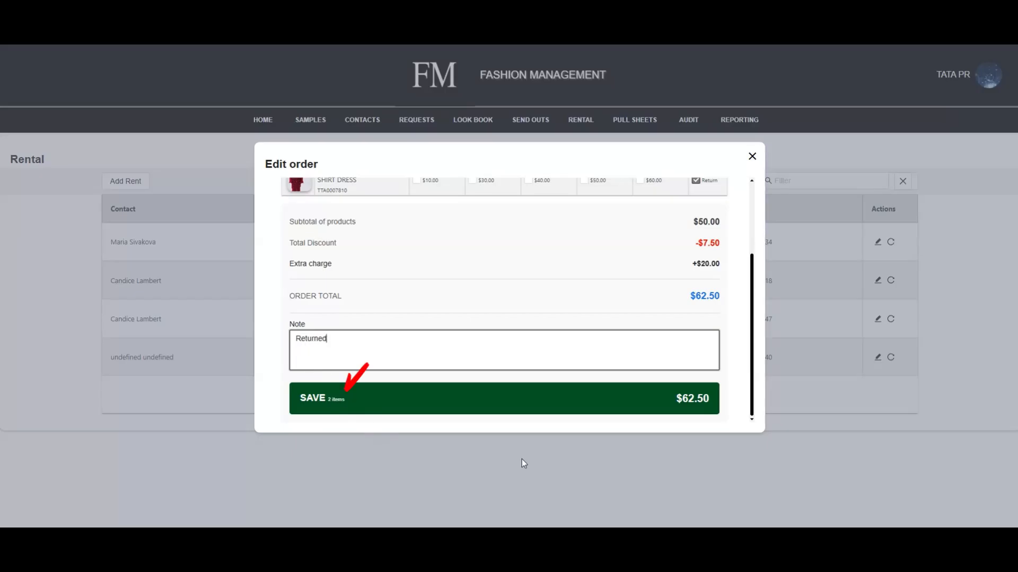
click(544, 411)
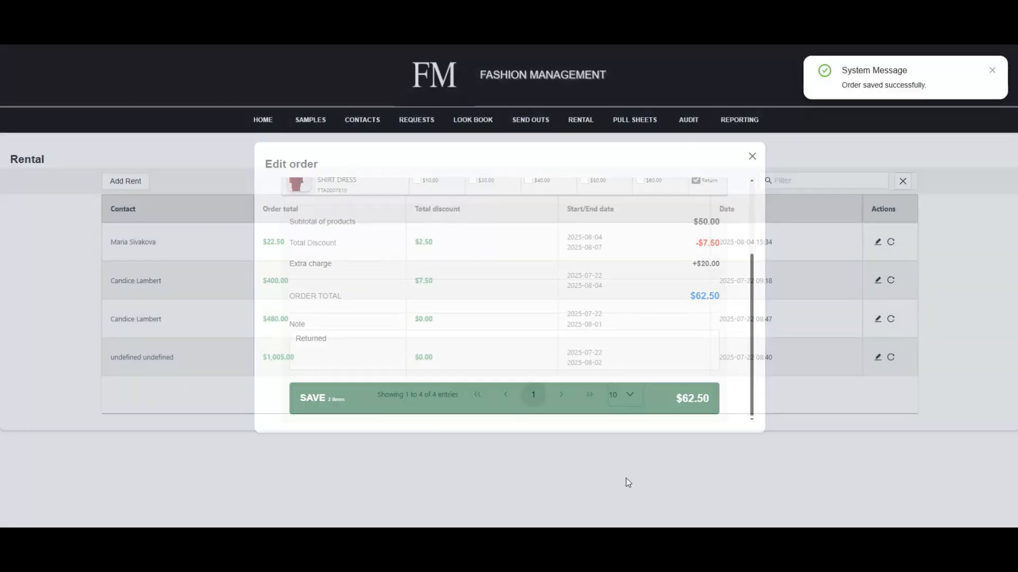